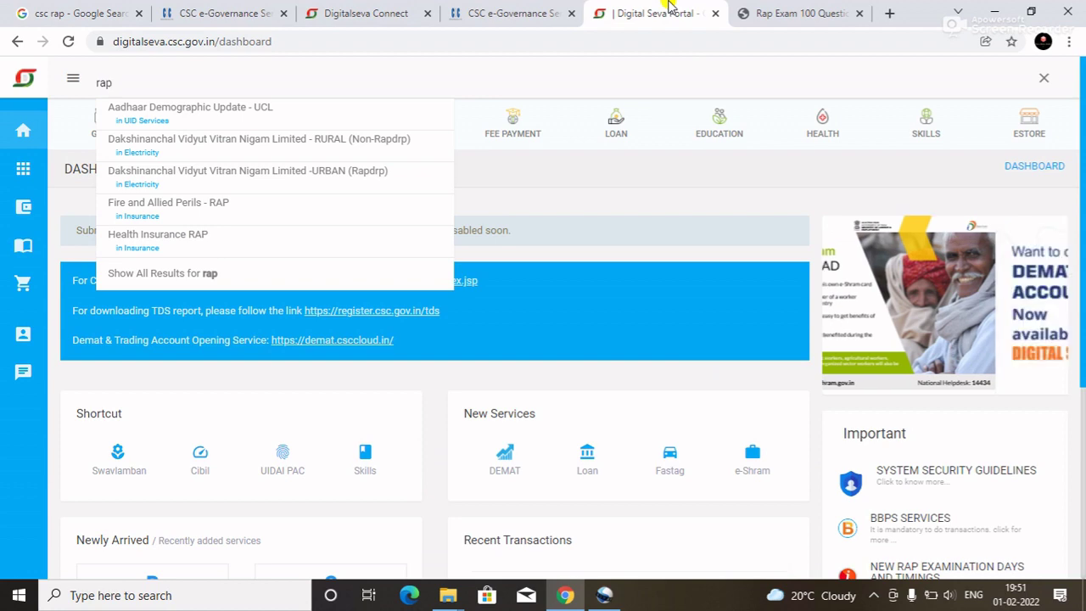
# Review the csc rap search results, the VLE-INS and RAP registration options on the CSC insurance site, and the Digital Seva Connect sign-in page.
pyautogui.click(75, 10)
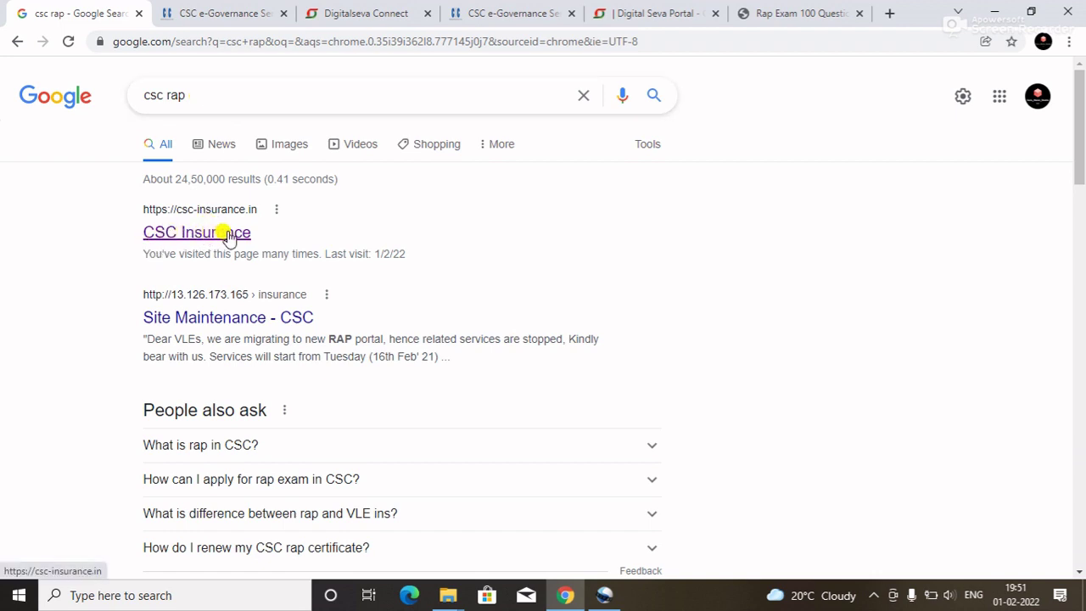
pyautogui.click(216, 10)
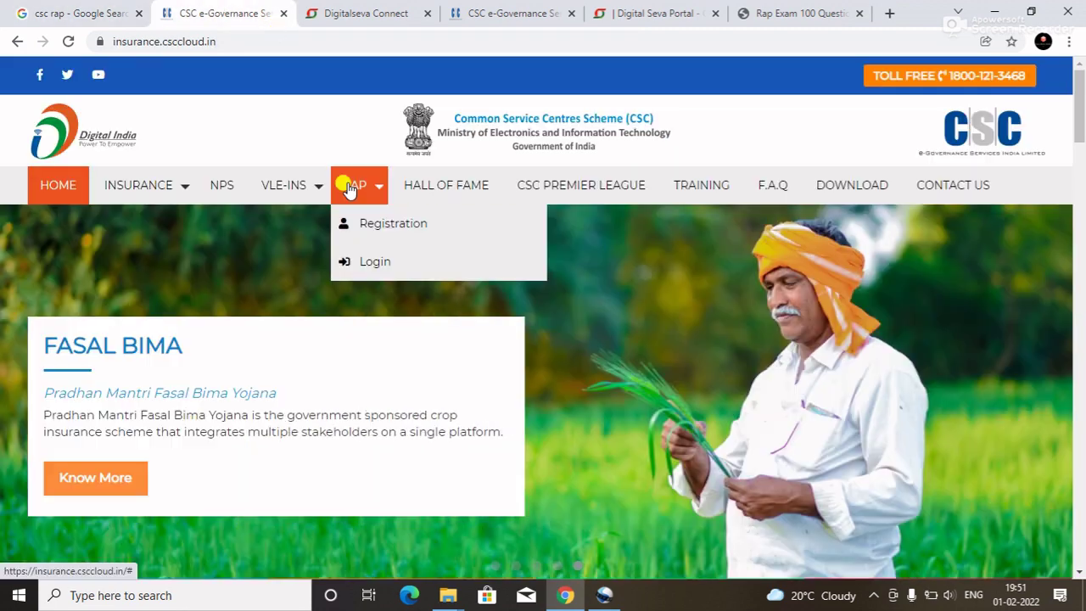
pyautogui.moveTo(282, 191)
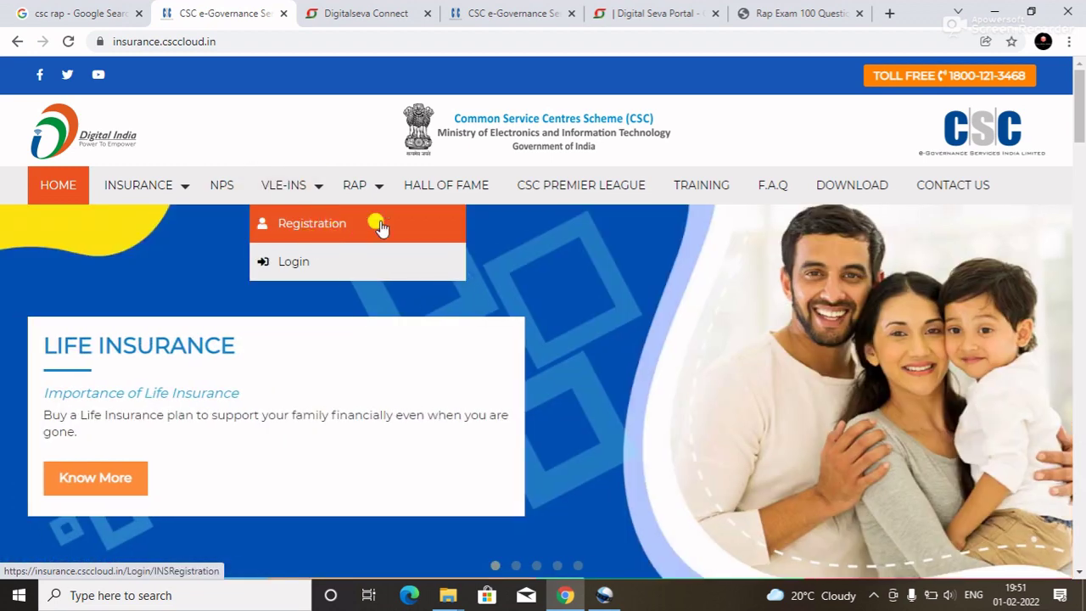
pyautogui.moveTo(362, 192)
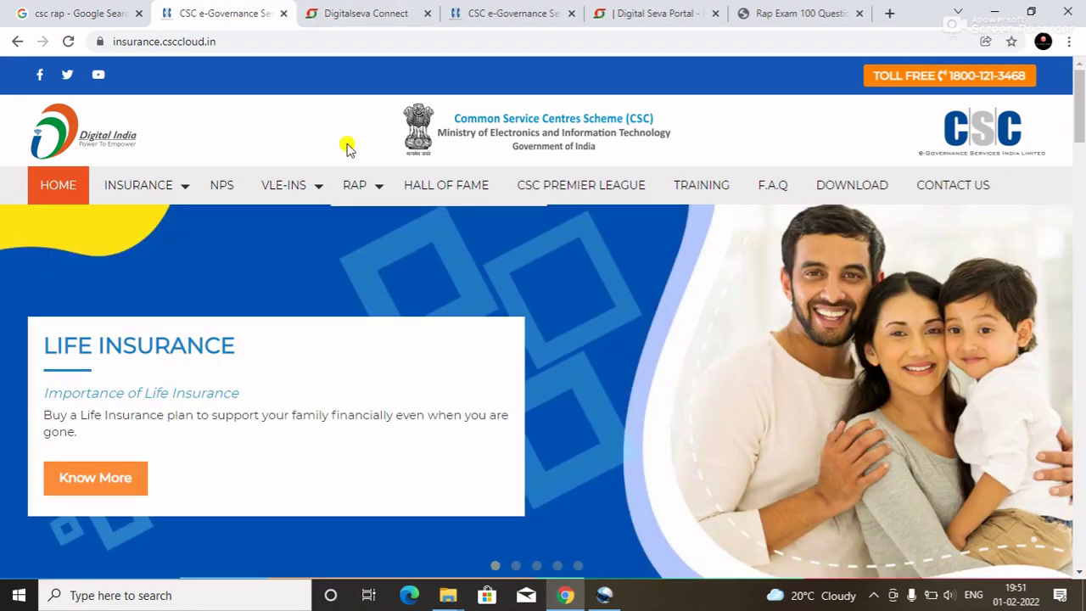
pyautogui.click(363, 9)
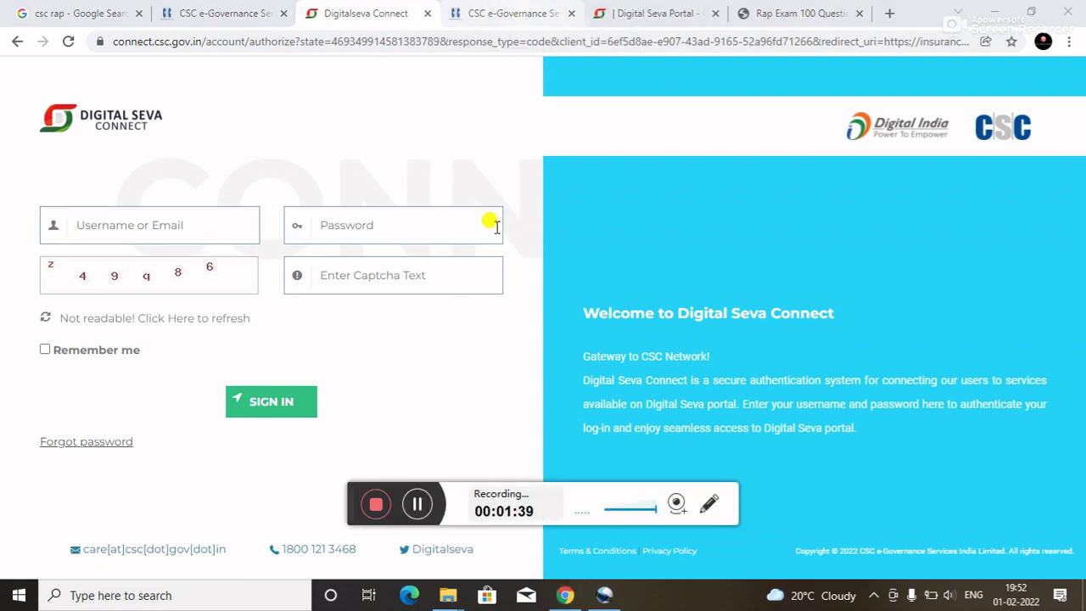
pyautogui.click(421, 504)
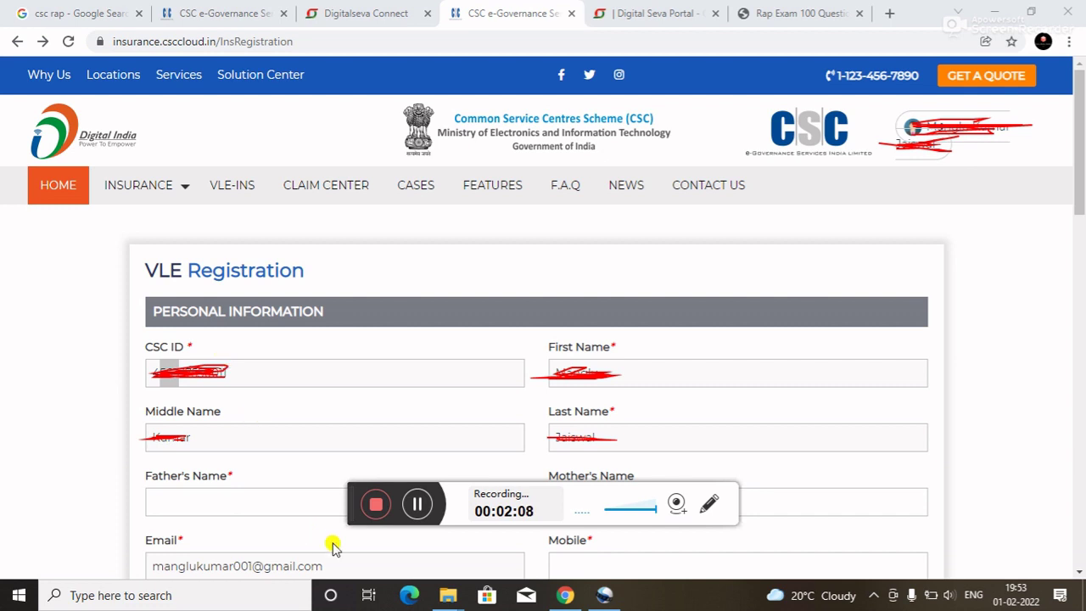
pyautogui.click(421, 504)
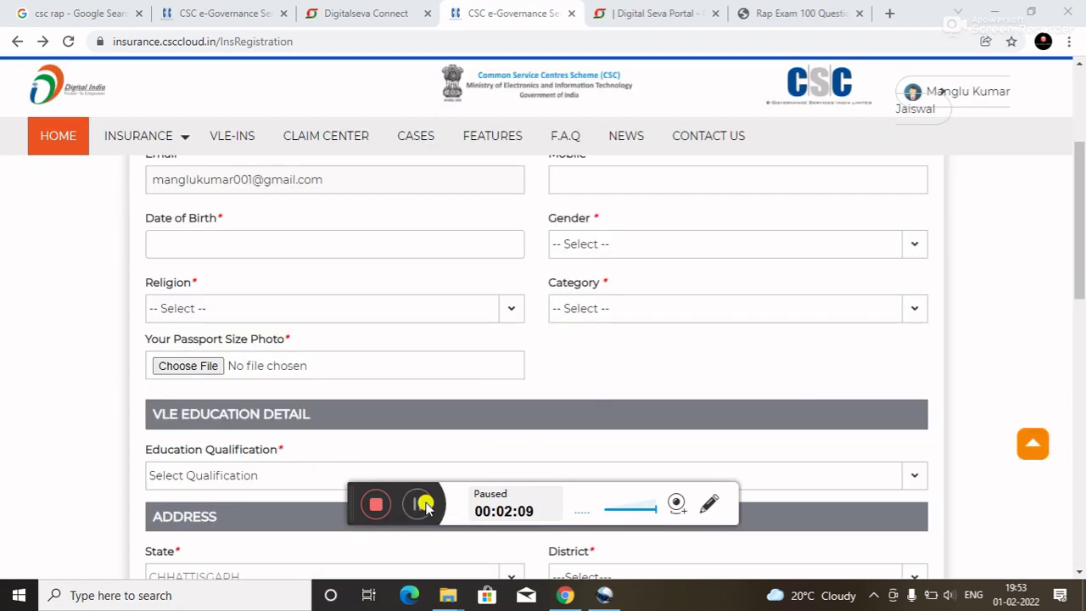
pyautogui.click(425, 505)
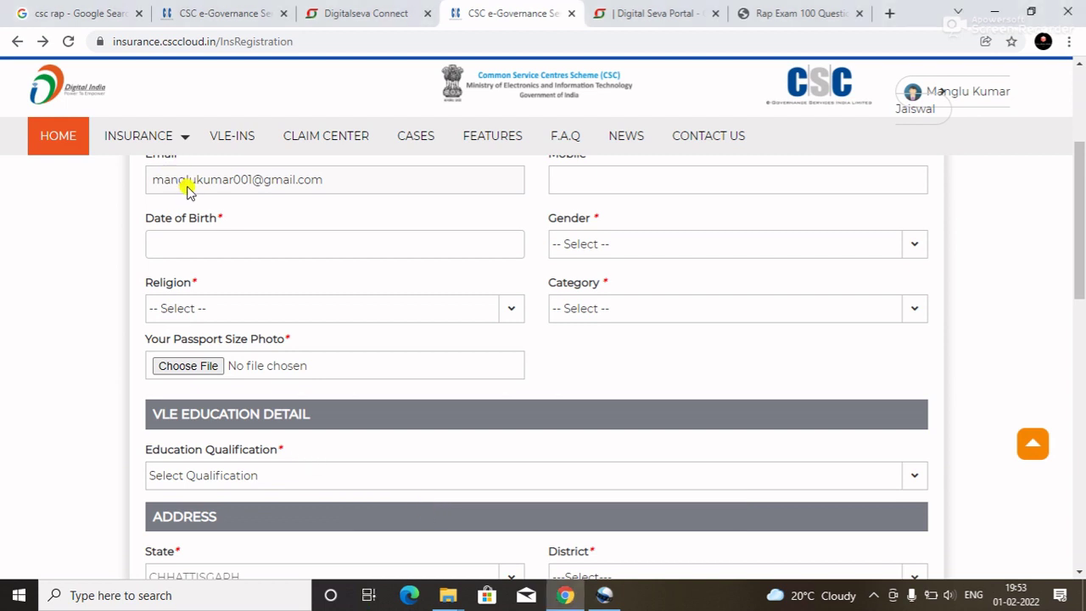
# Set gender to Male, religion to Hindu and category to OBC in the VLE registration form's personal information.
pyautogui.scroll(1, 183, 188)
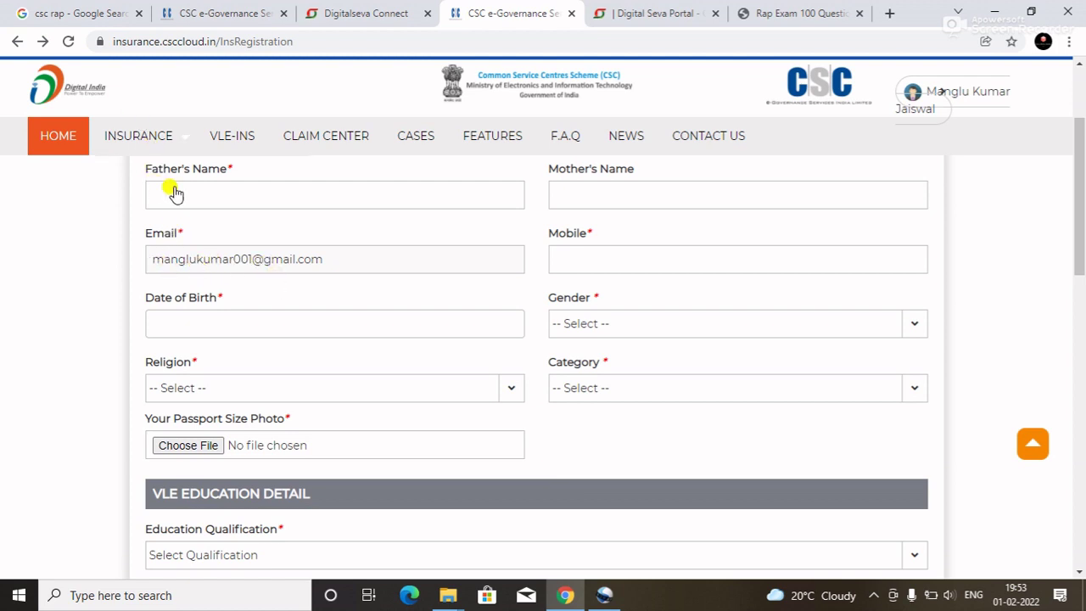
pyautogui.moveTo(201, 202)
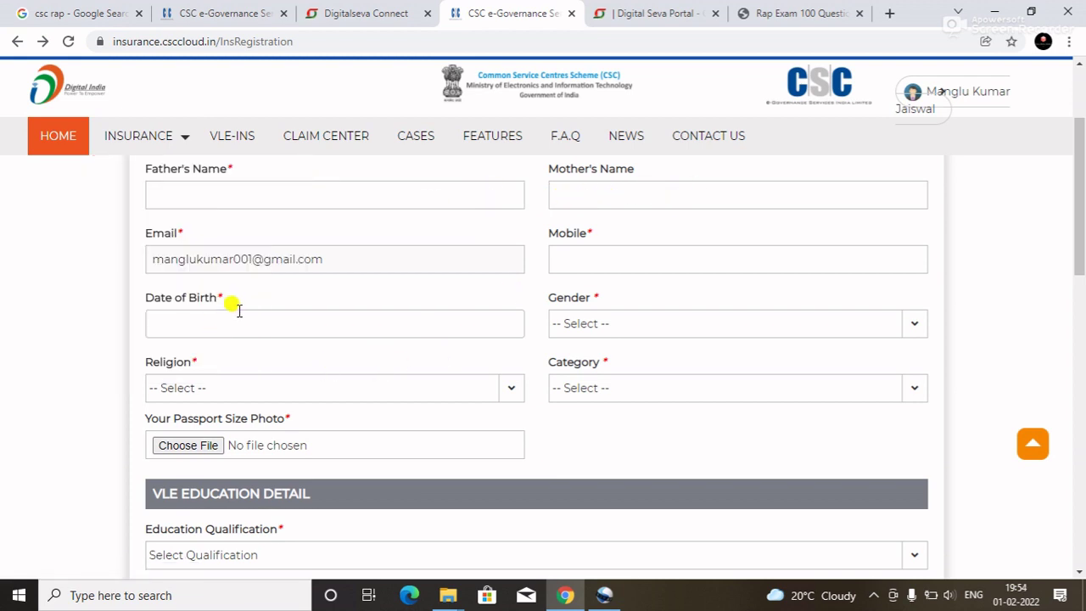
pyautogui.click(589, 323)
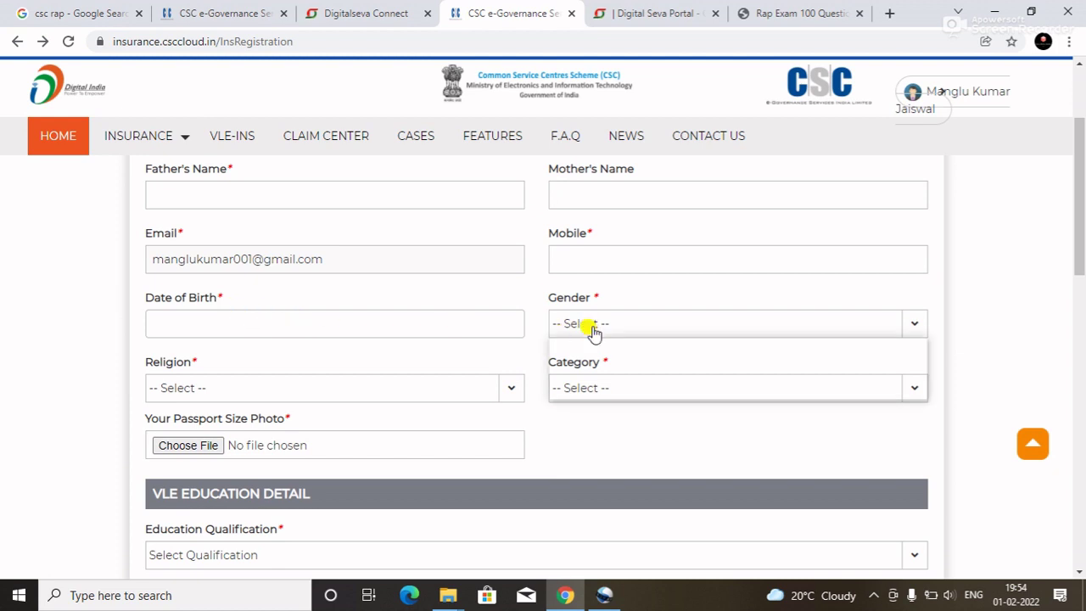
pyautogui.click(586, 362)
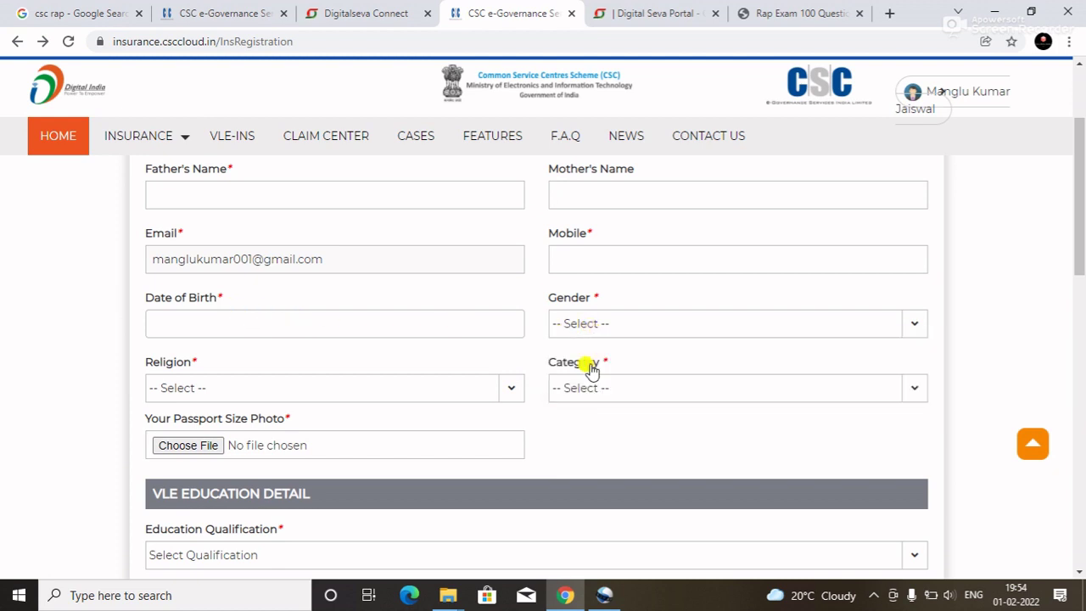
pyautogui.click(209, 392)
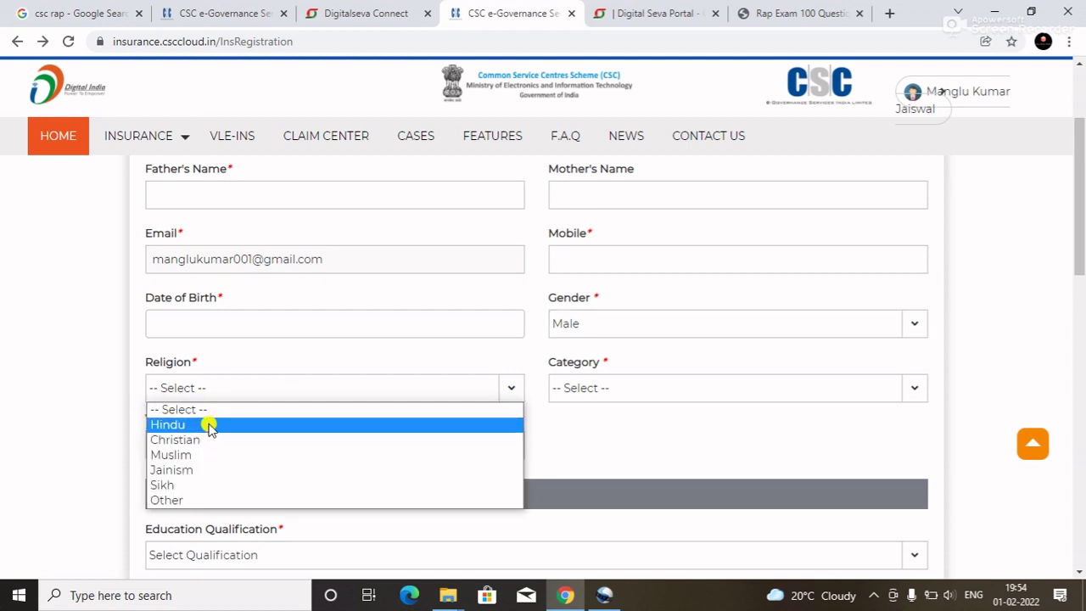
pyautogui.click(189, 410)
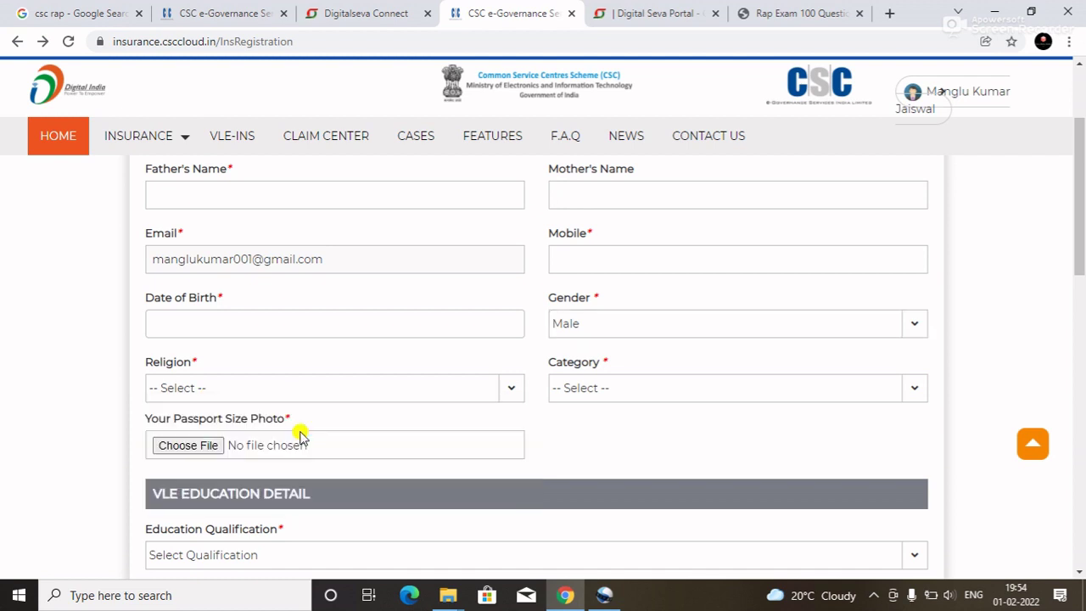
pyautogui.click(575, 395)
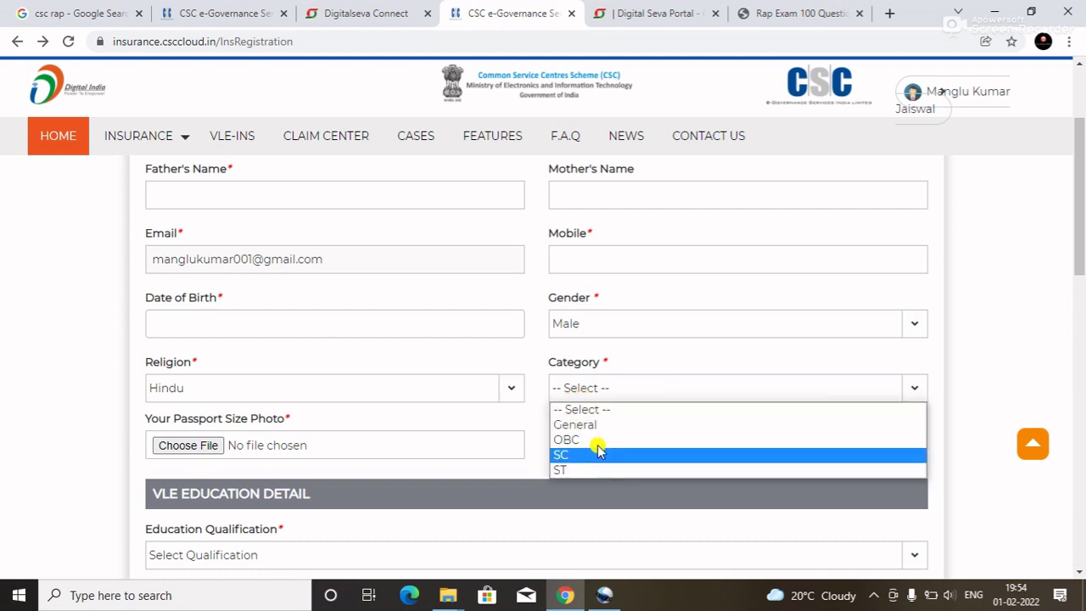
pyautogui.click(599, 440)
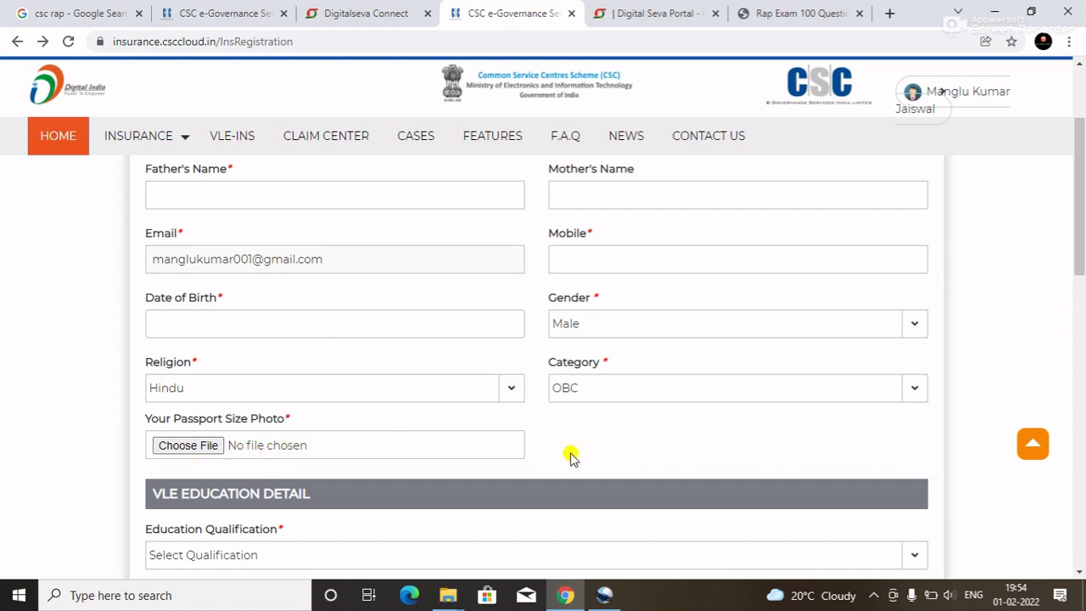
# Set the education qualification to Graduate and the address district to BILASPUR.
pyautogui.scroll(-3, 586, 427)
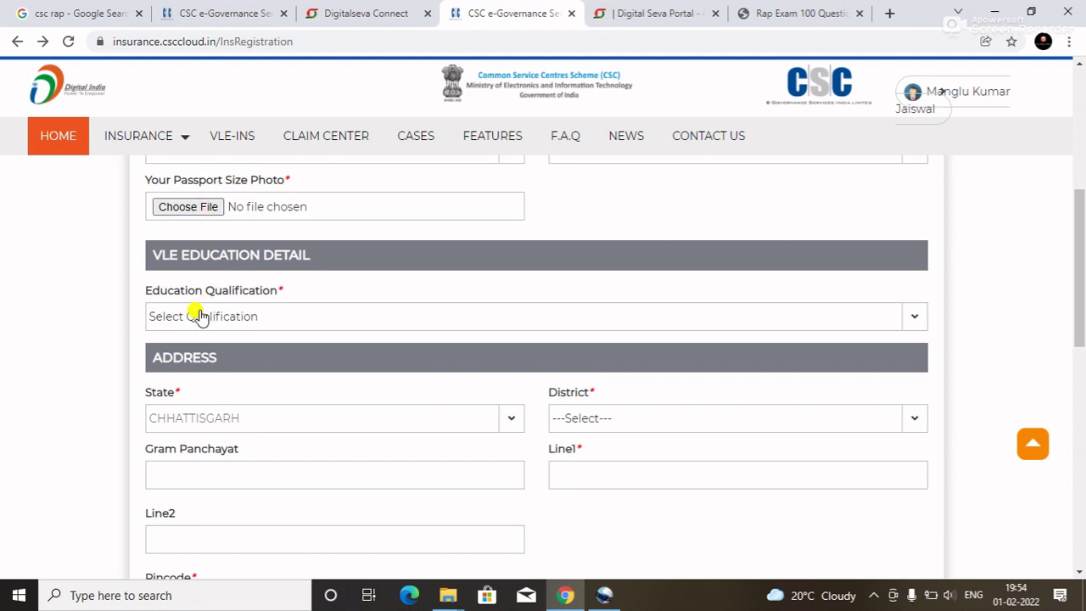
pyautogui.click(247, 317)
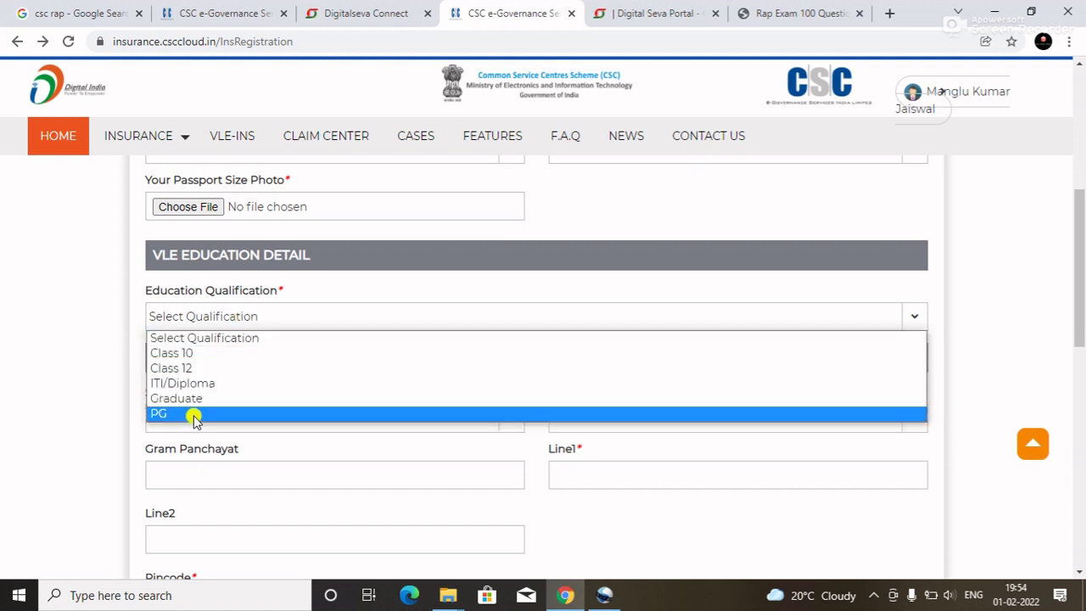
pyautogui.click(261, 401)
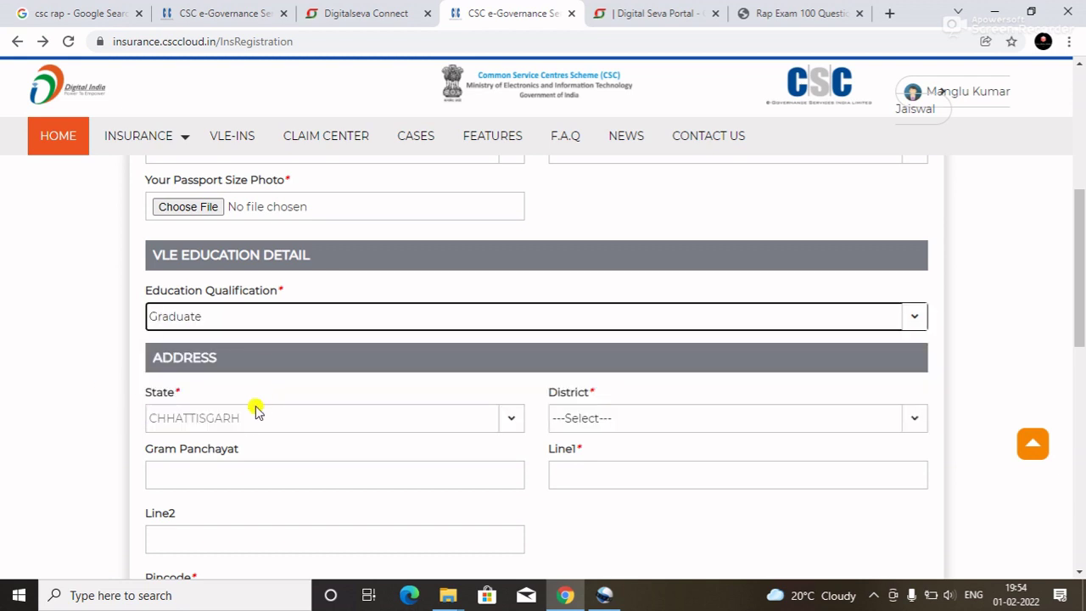
pyautogui.scroll(-1, 662, 399)
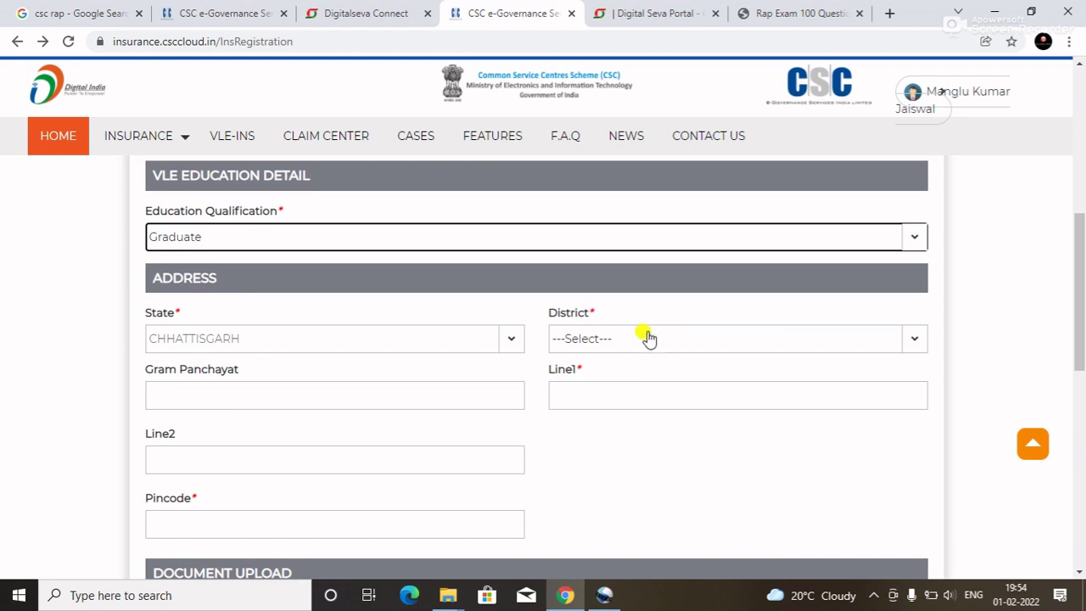
pyautogui.click(612, 350)
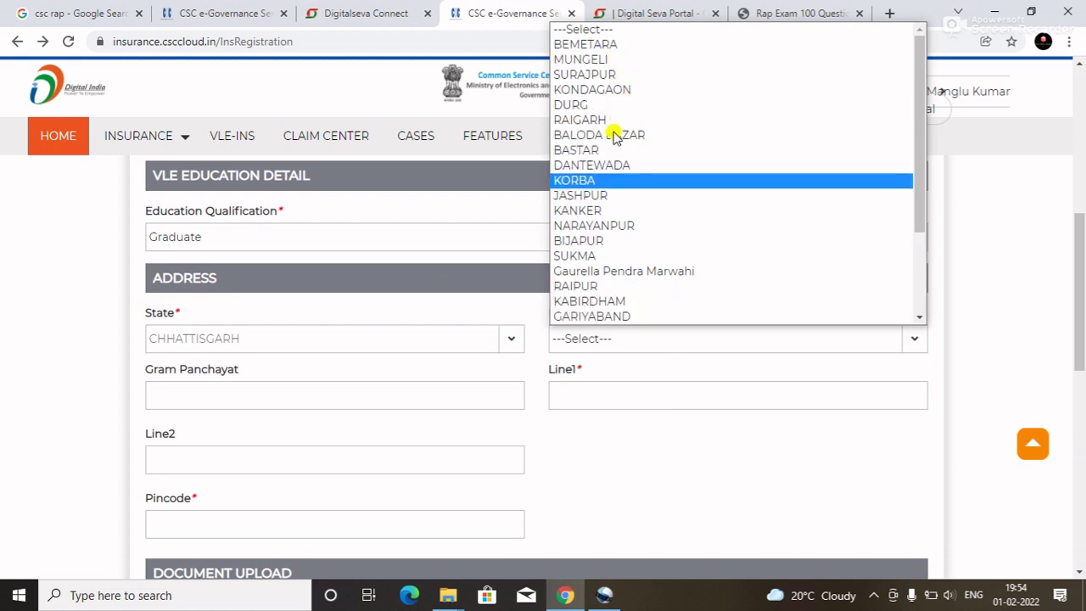
pyautogui.click(639, 219)
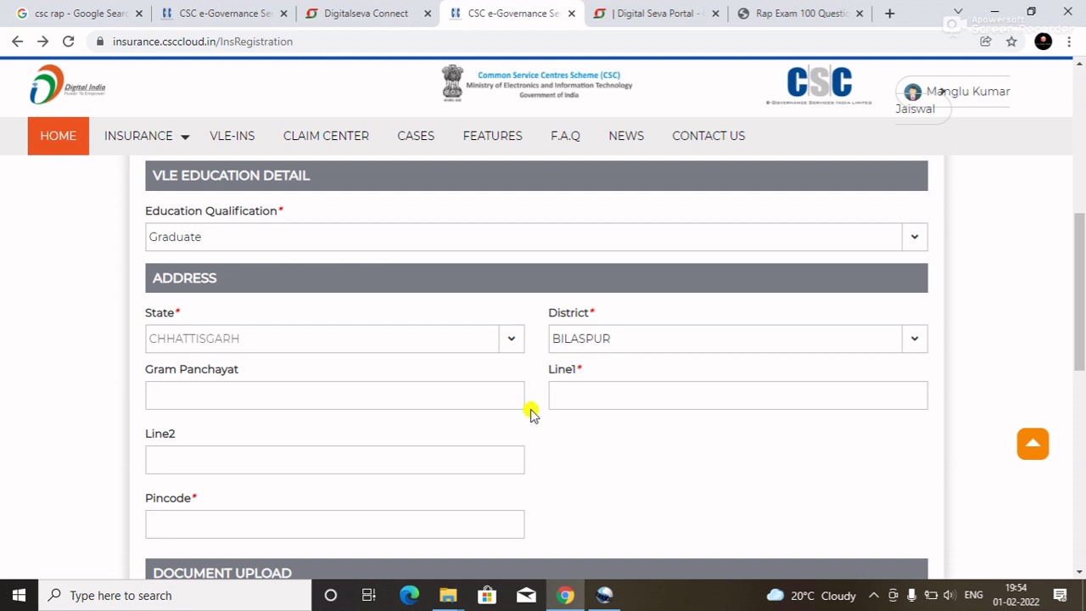
# Choose Aadhar Card as the photo ID proof's document type in the document upload section.
pyautogui.scroll(-2, 667, 390)
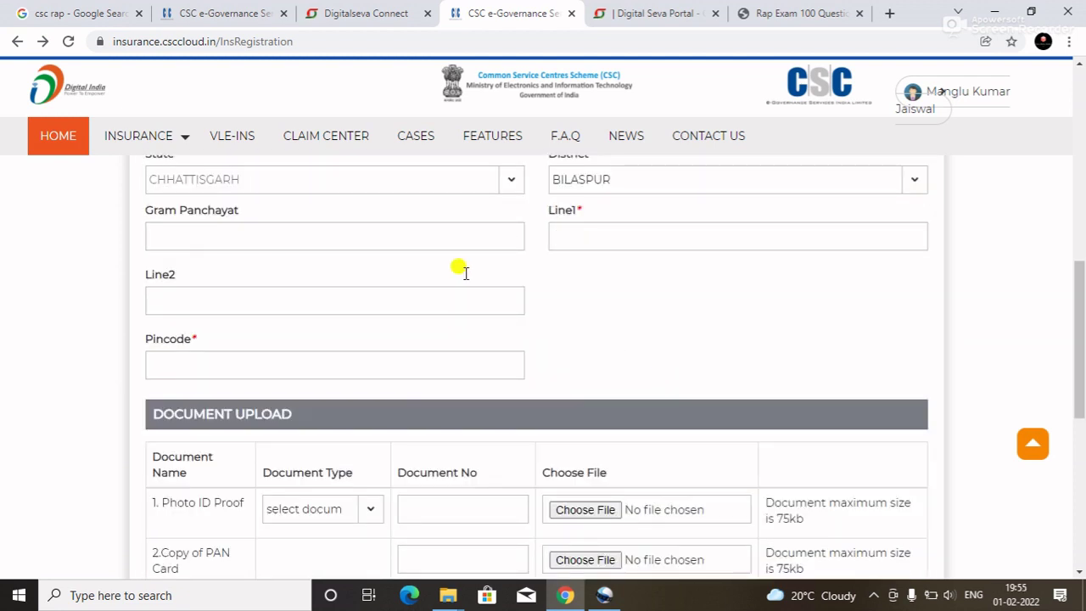
pyautogui.click(268, 362)
pyautogui.scroll(-1, 628, 314)
pyautogui.click(650, 254)
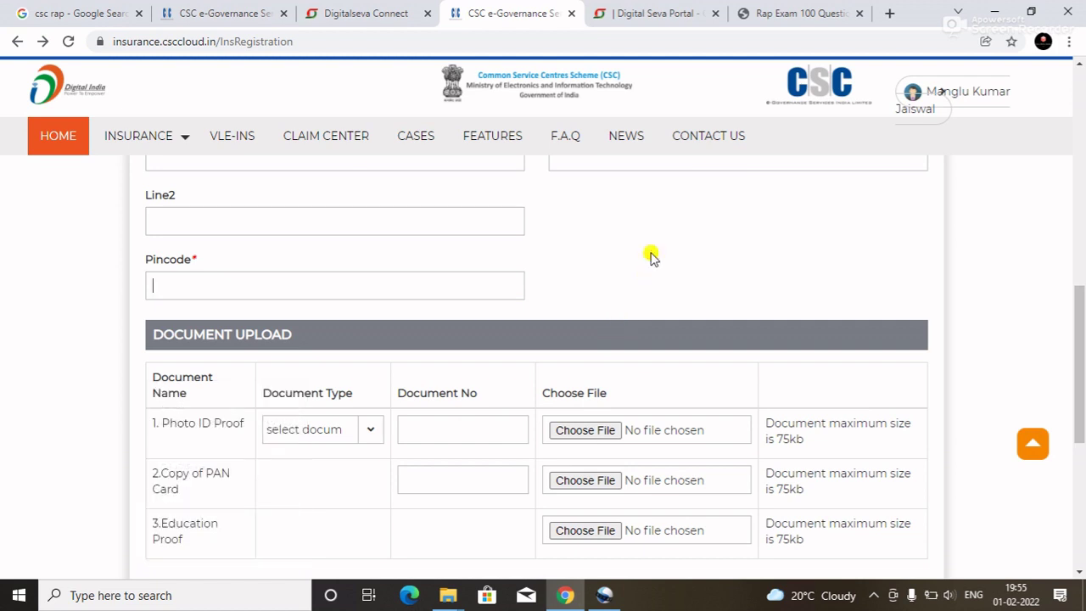
pyautogui.scroll(-1, 620, 288)
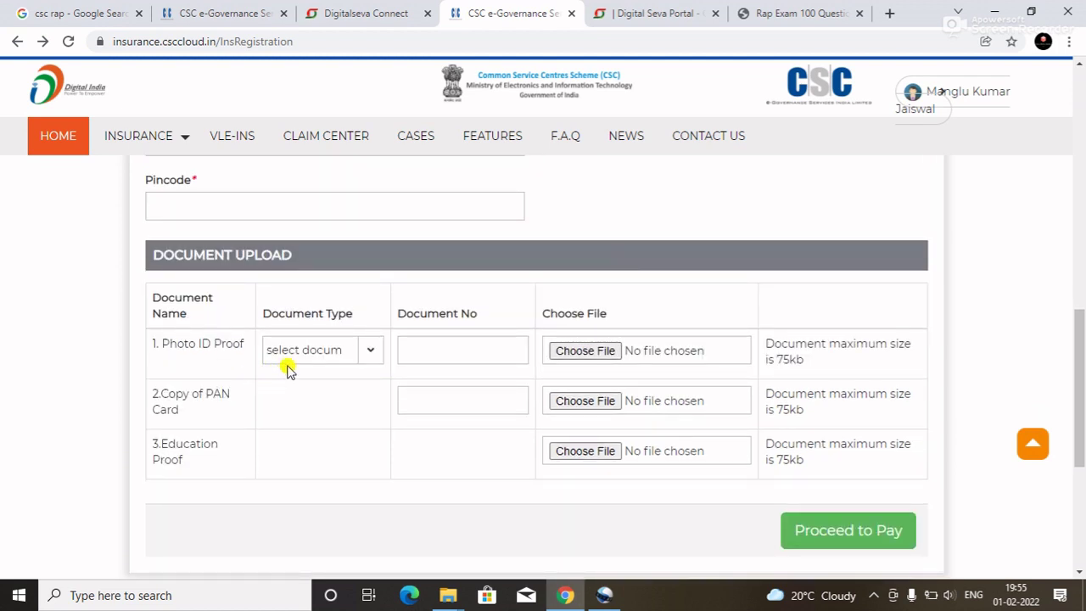
pyautogui.click(358, 357)
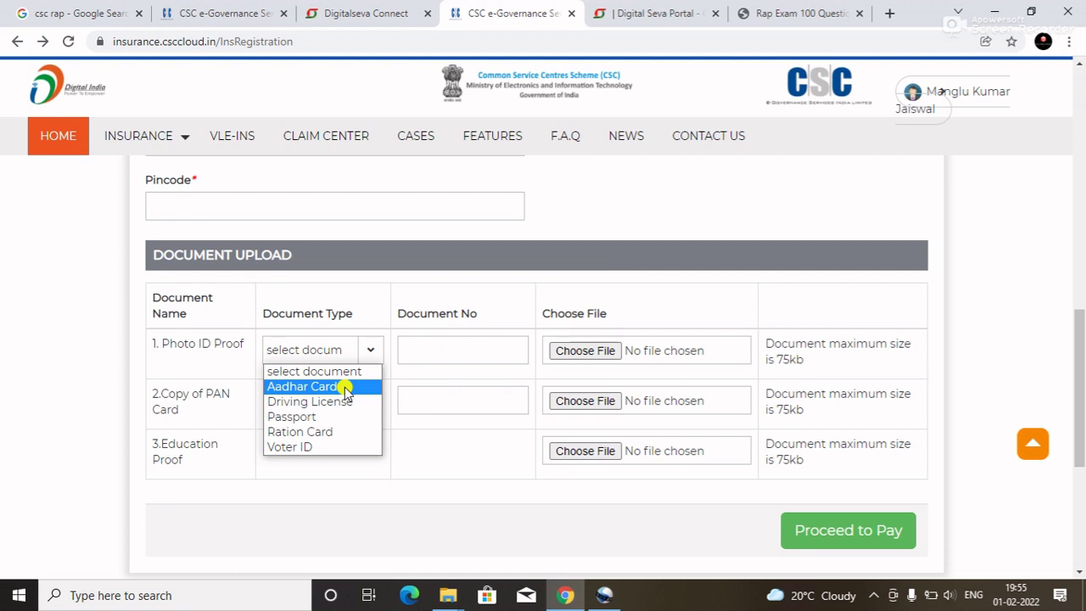
pyautogui.click(344, 388)
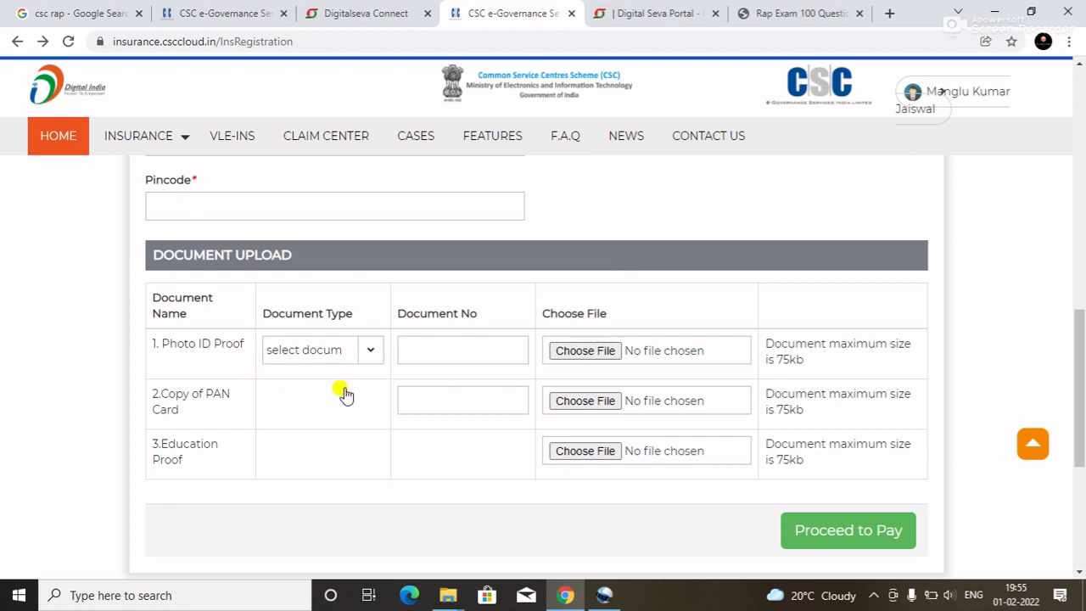
# Examine the Aadhar and PAN document number fields, then the rest of the registration form down to the payment option.
pyautogui.click(435, 350)
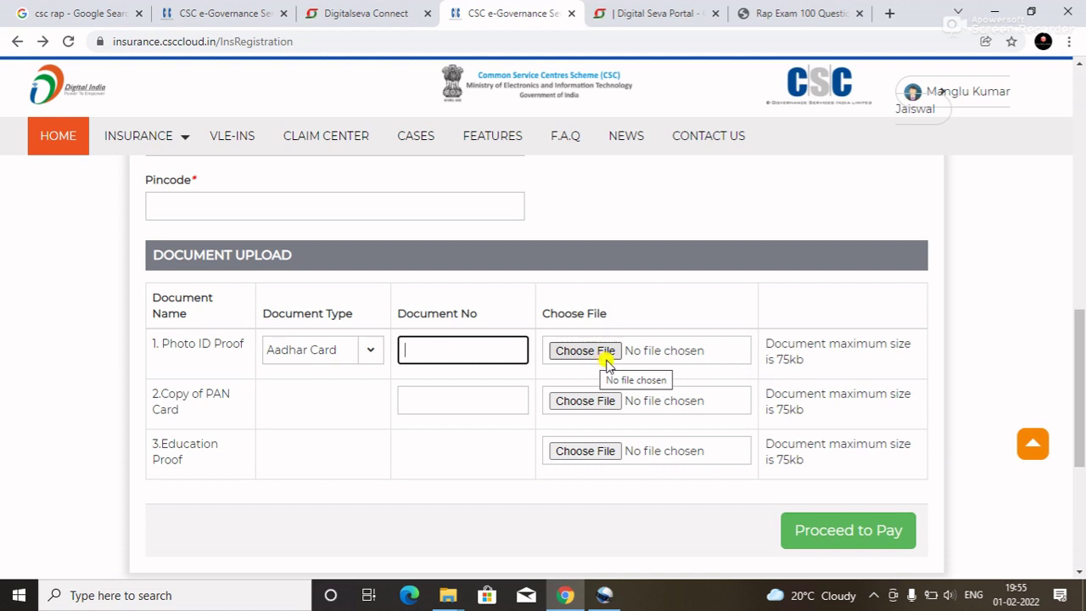
pyautogui.click(454, 396)
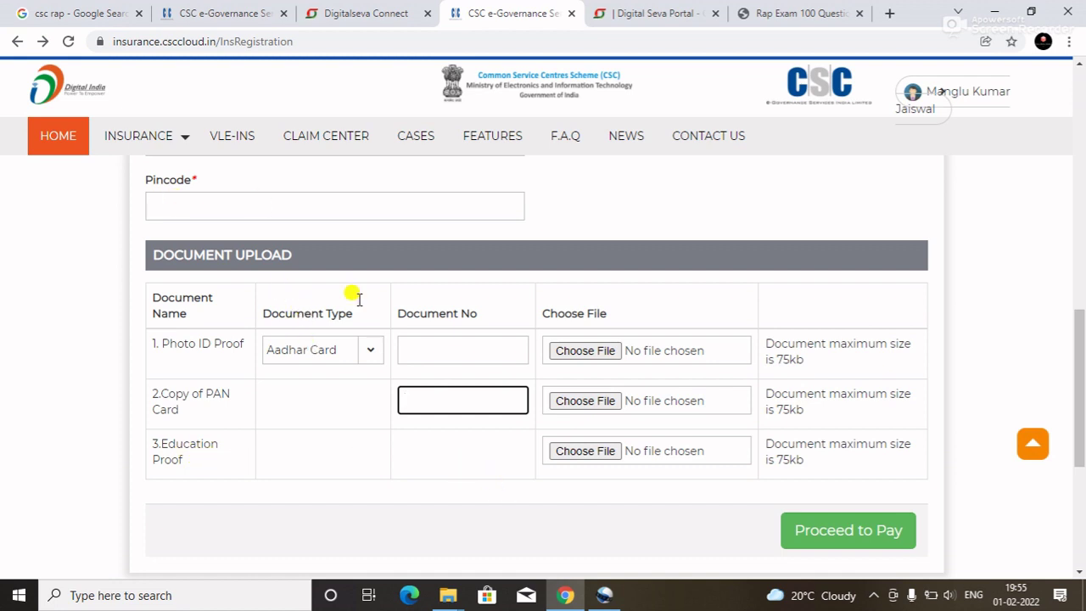
pyautogui.scroll(2, 369, 450)
pyautogui.scroll(3, 153, 301)
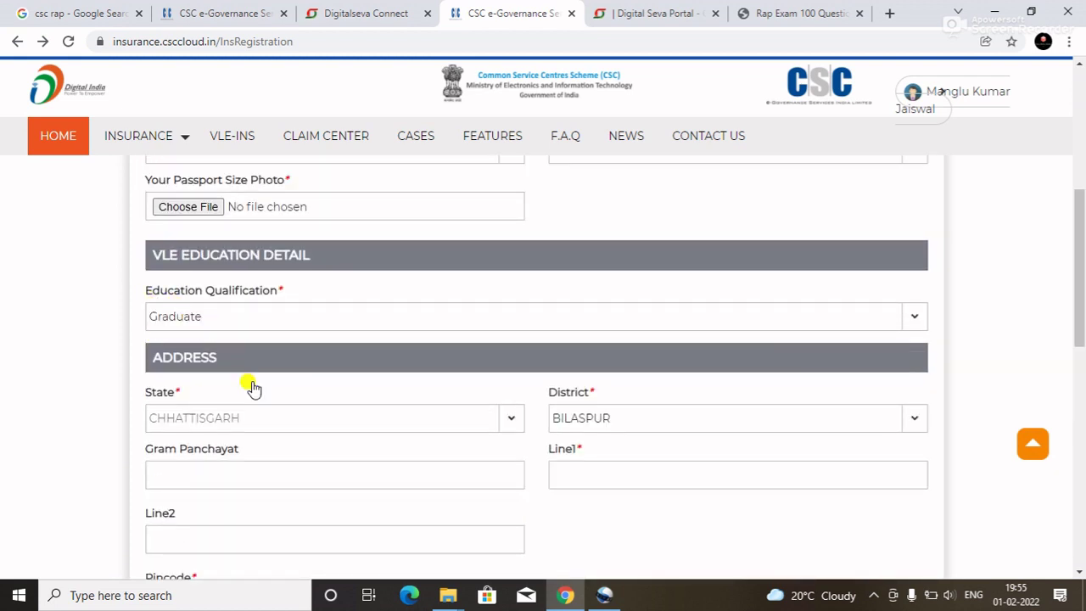
pyautogui.scroll(-5, 280, 433)
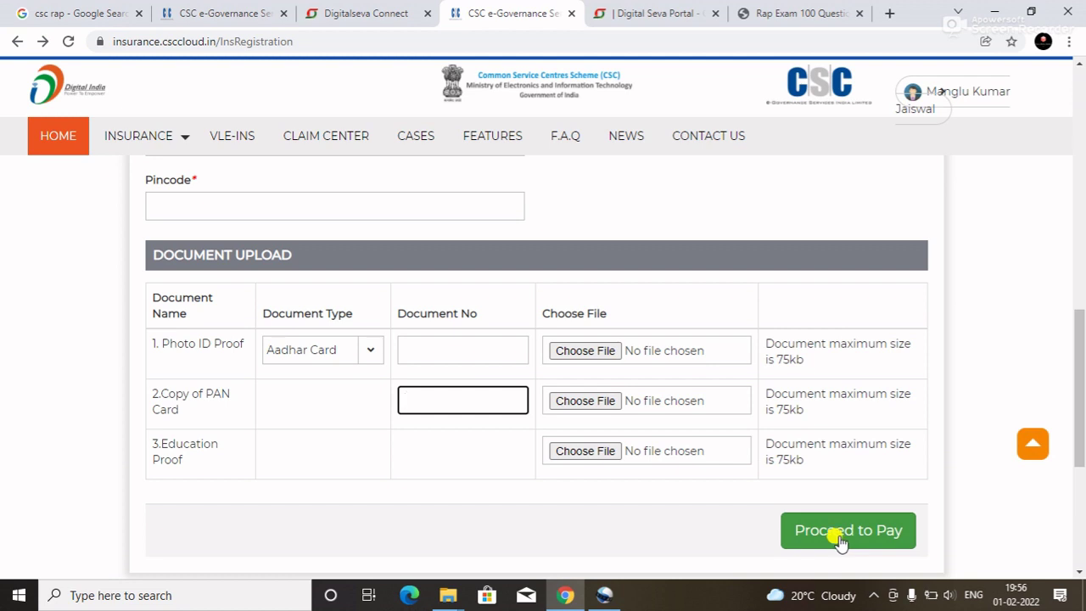
# Return to the CSC insurance home page and open the RAP login.
pyautogui.click(251, 4)
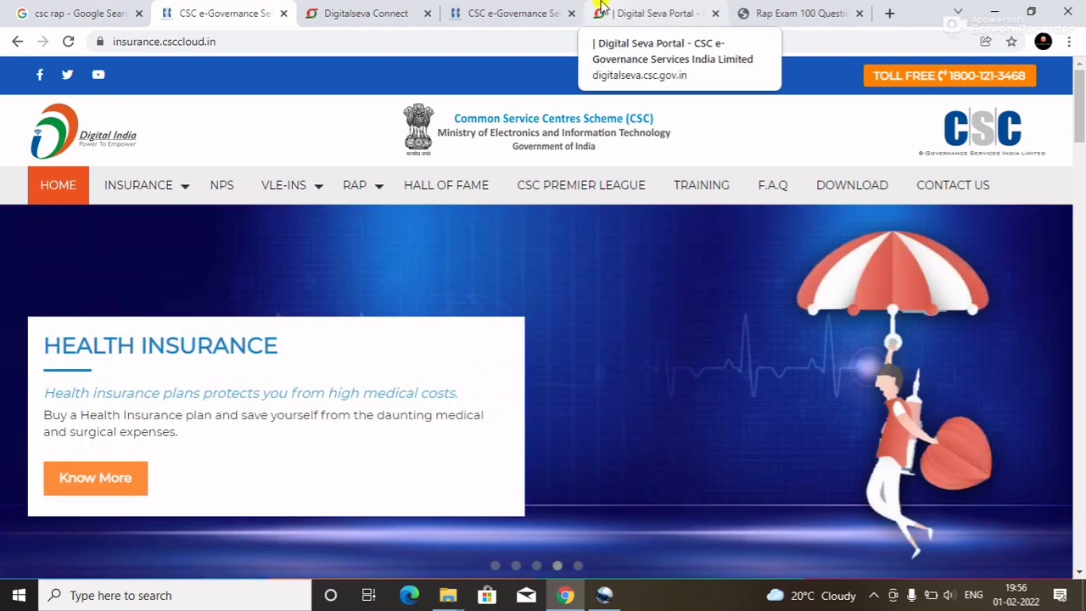
pyautogui.click(359, 198)
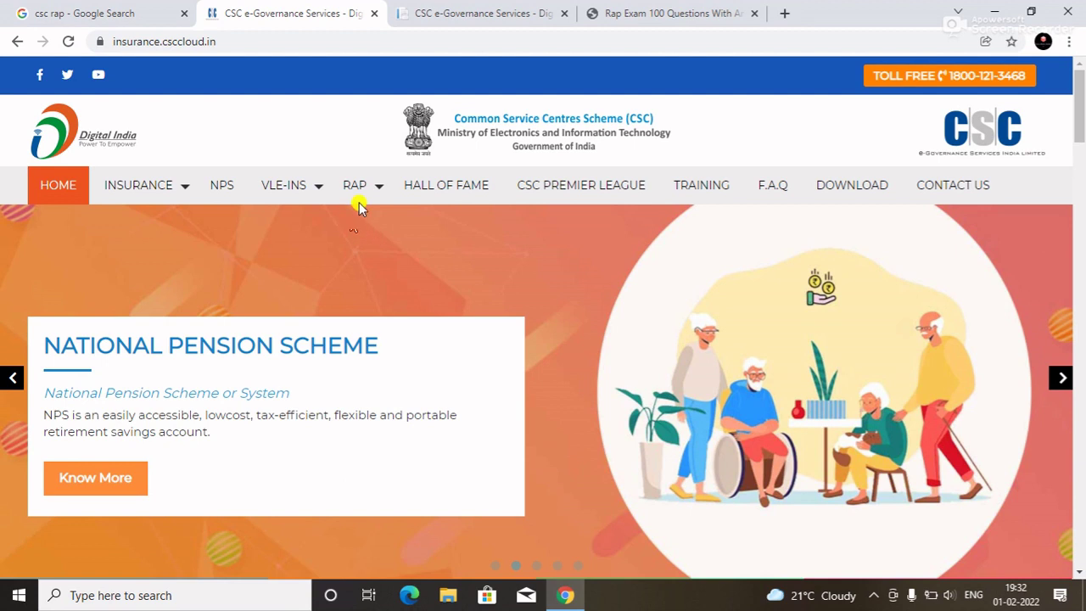
pyautogui.moveTo(354, 195)
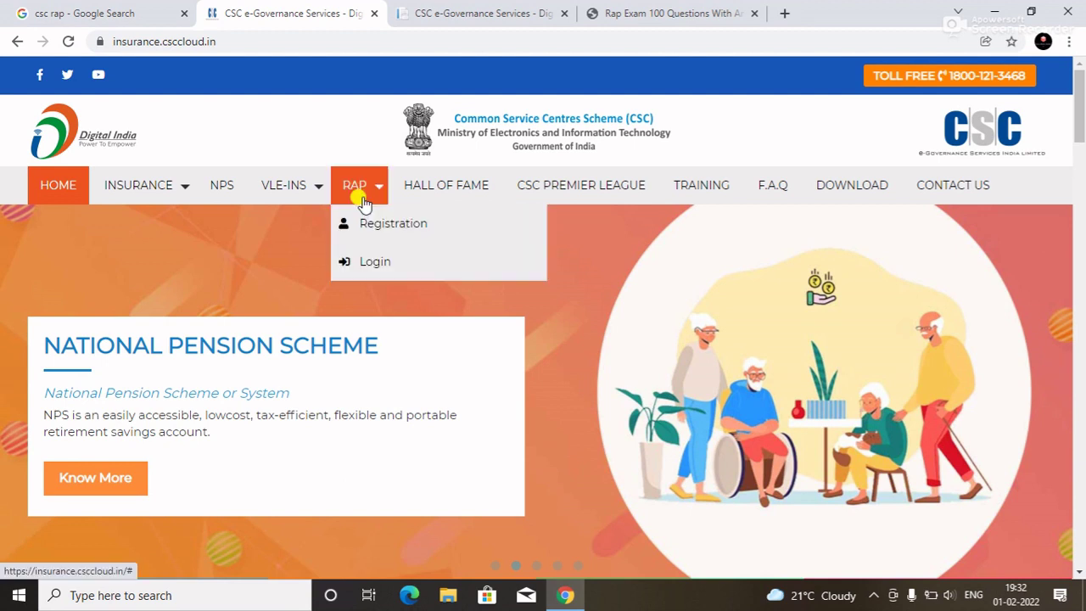
pyautogui.click(383, 263)
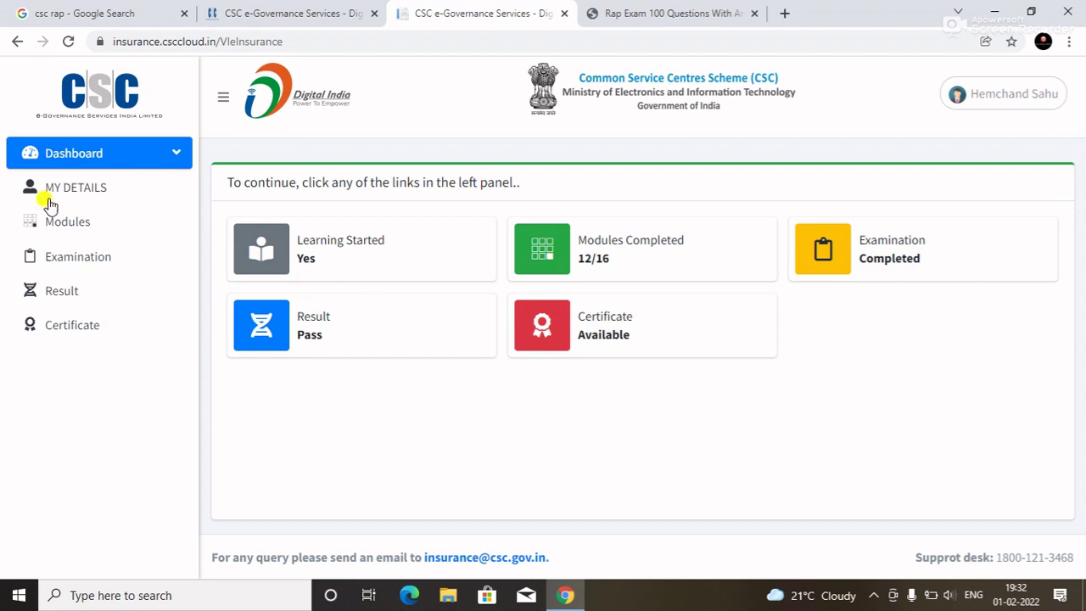
# Read the online assessment instructions on the Examination page, dismissing the module notice, and open the exam Result page.
pyautogui.click(92, 265)
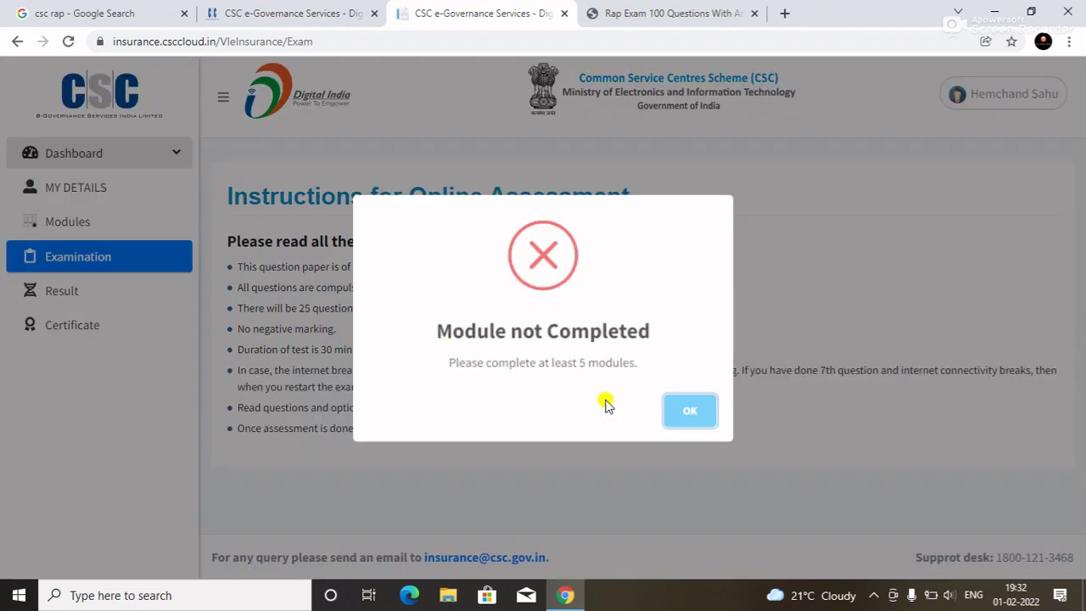
pyautogui.click(686, 421)
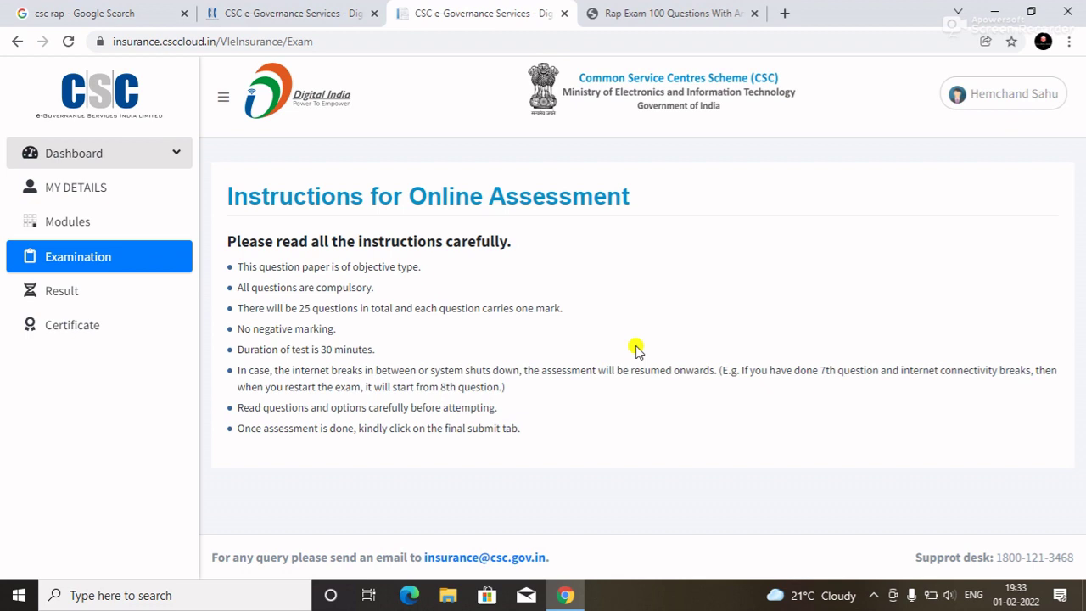
pyautogui.click(49, 297)
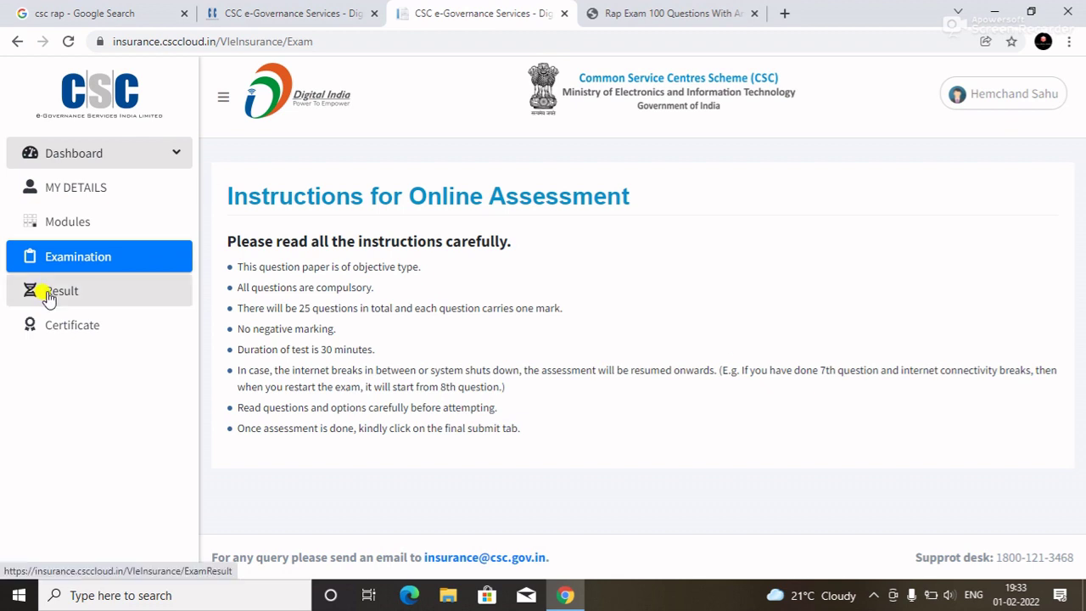